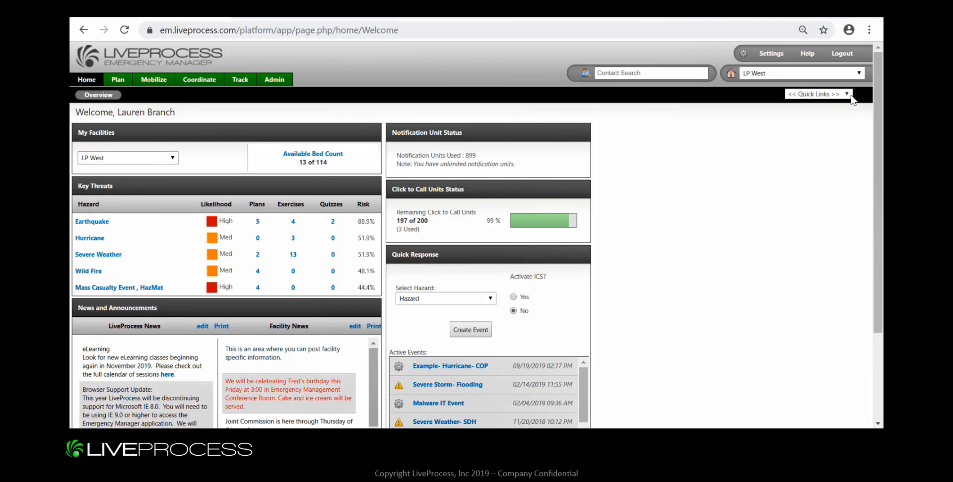
# Start composing a new notification from the Mobilize communications overview for LP West.
pyautogui.click(851, 97)
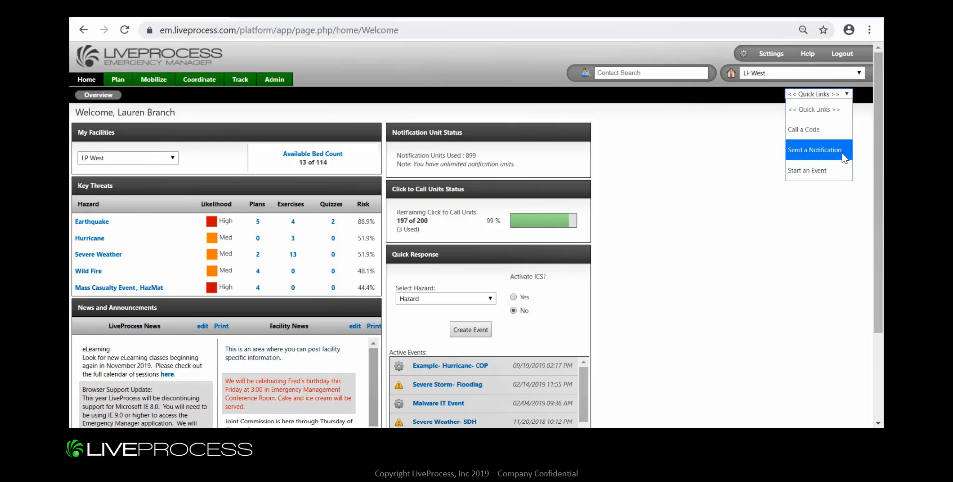
pyautogui.click(735, 135)
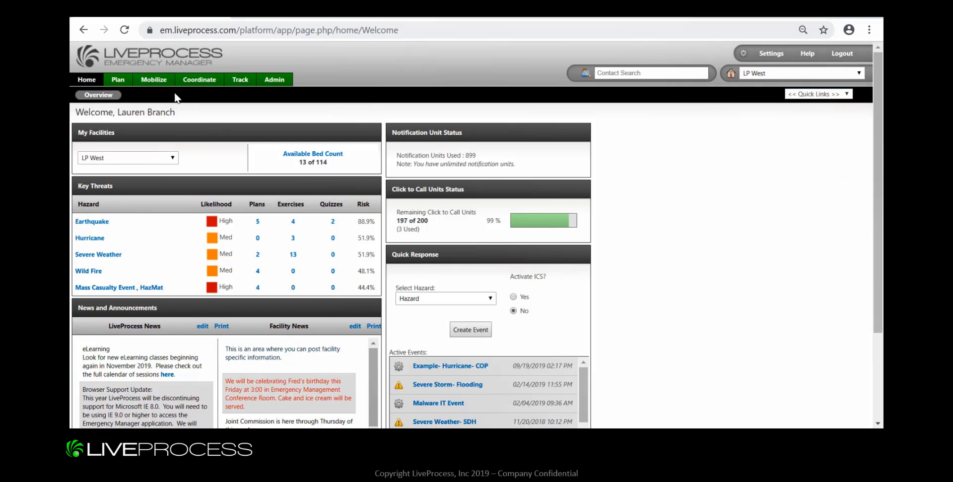
pyautogui.click(152, 86)
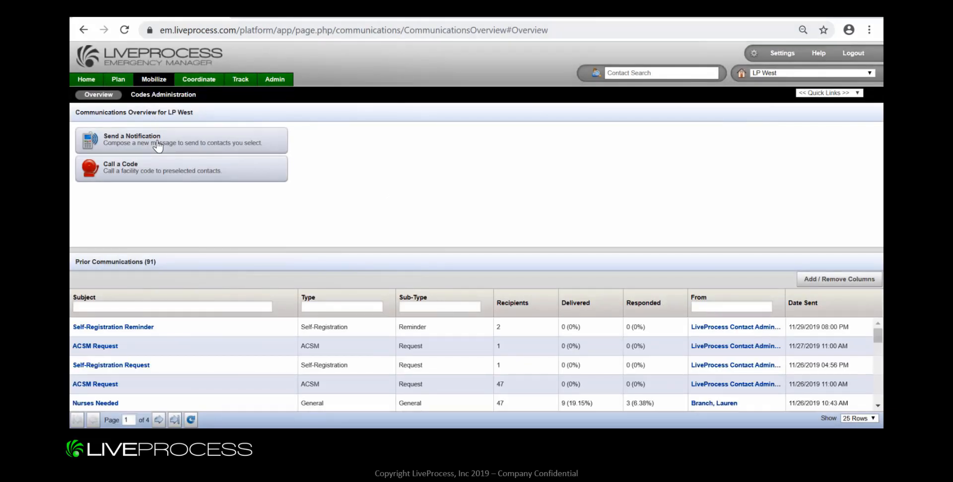
pyautogui.click(158, 145)
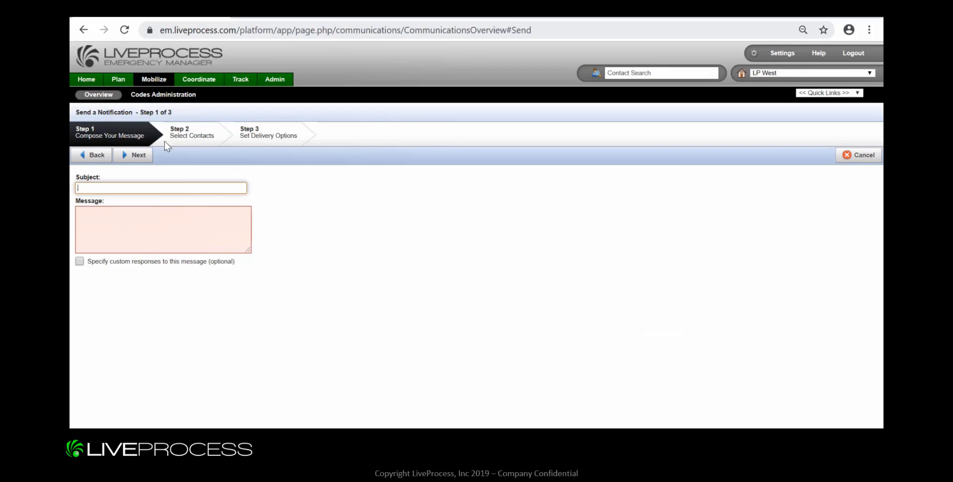
pyautogui.click(557, 276)
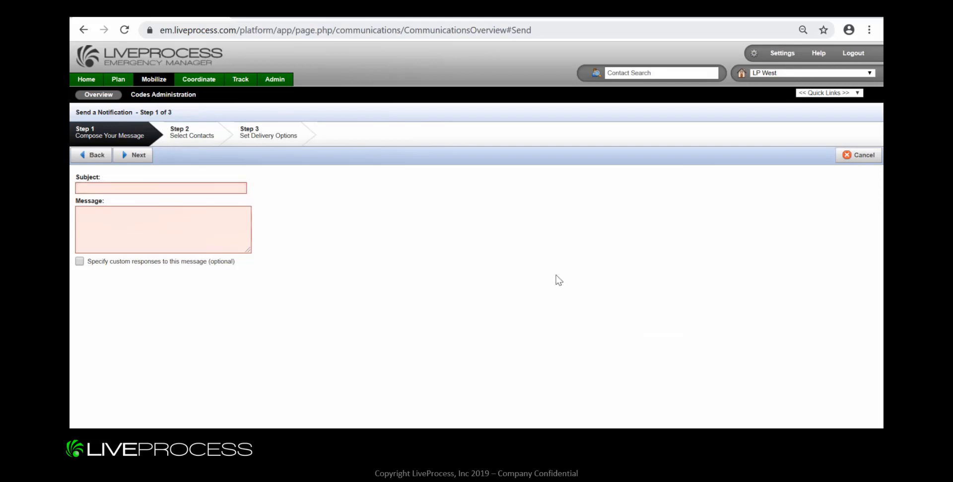
# Enter the subject "E.M. Meeting Time Change" and the message "The weekly Emergency Management meeting has been rescheduled for this Thursday at 11am.".
pyautogui.click(162, 186)
pyautogui.write('E')
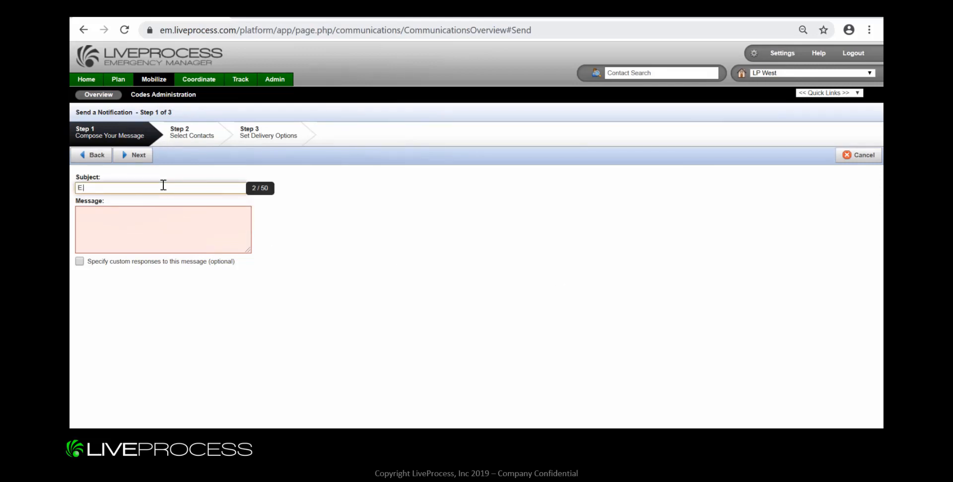
pyautogui.write('.M. Meeting Time Change')
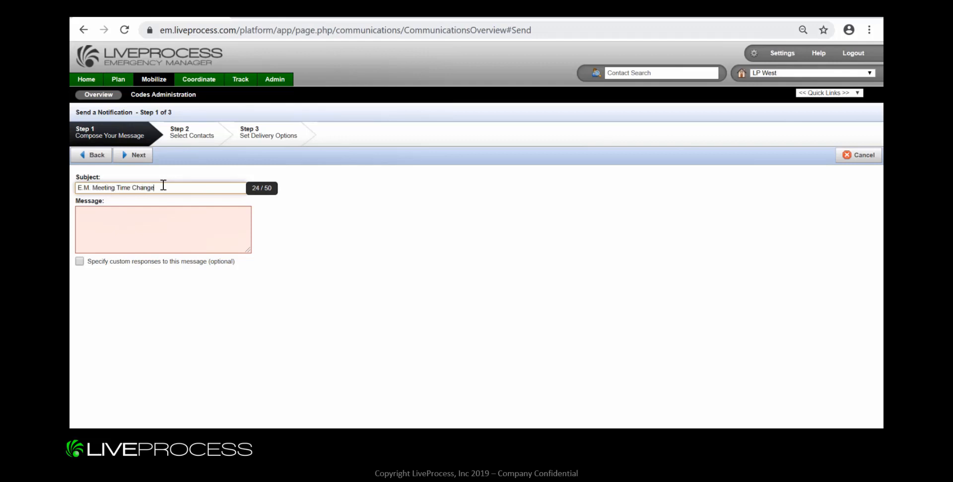
pyautogui.press('Tab')
pyautogui.write('The weekly Emergency Management meeting has been rescheduled for this Thursday at 11am.')
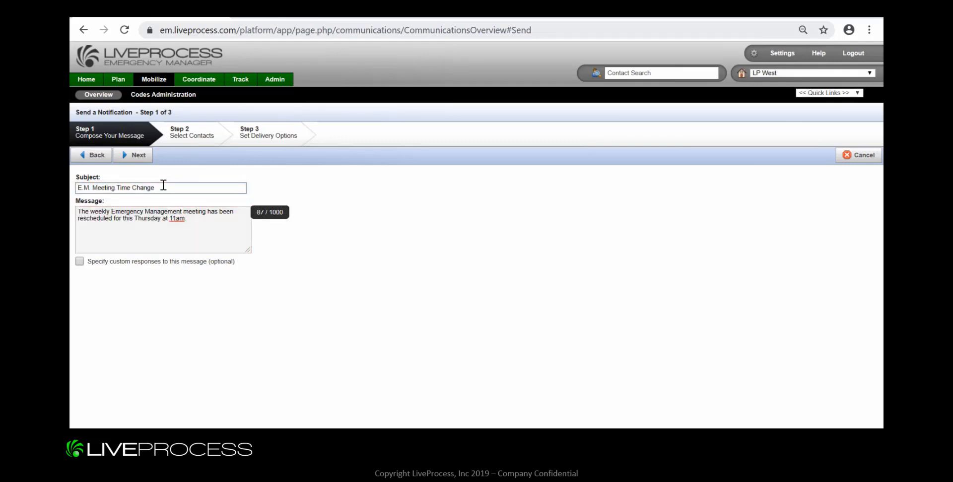
pyautogui.click(104, 280)
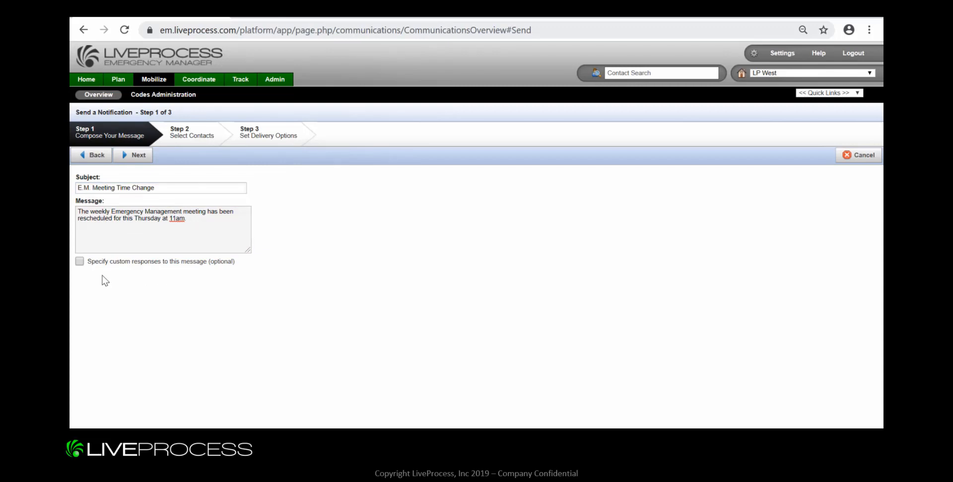
pyautogui.click(79, 261)
pyautogui.click(150, 276)
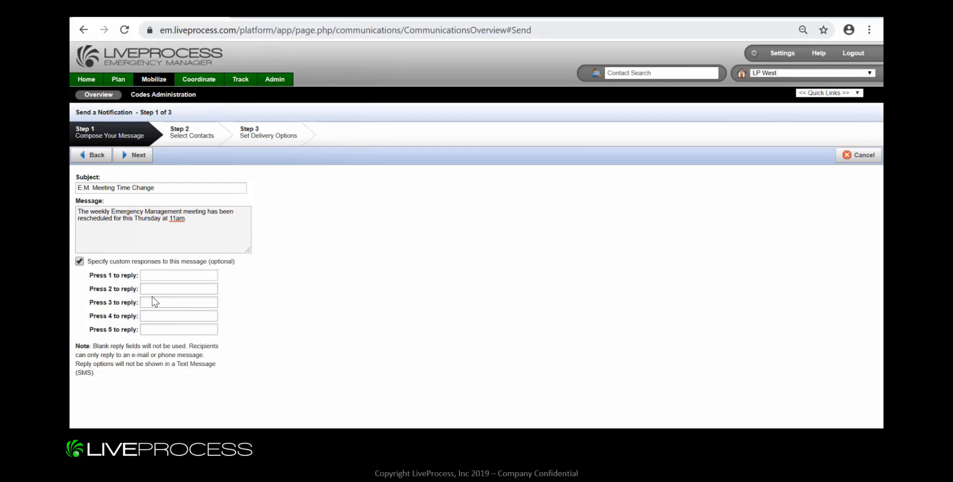
pyautogui.click(79, 262)
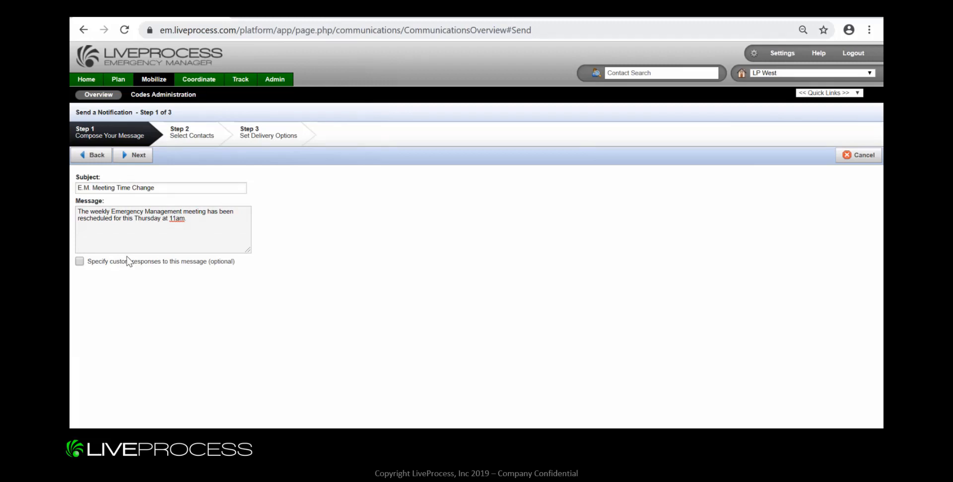
# Proceed to contact selection, filter the LP West groups by "EM" and select the EM Team as recipients.
pyautogui.click(148, 158)
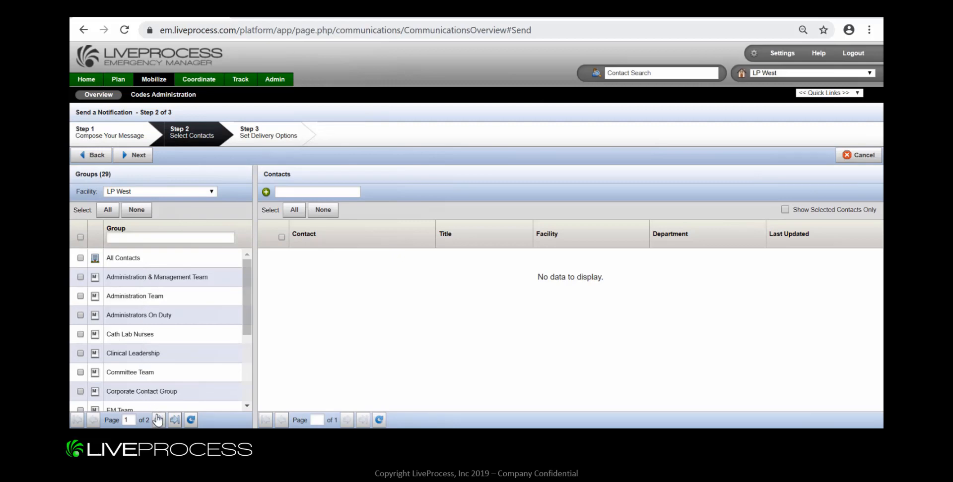
pyautogui.scroll(-3, 152, 388)
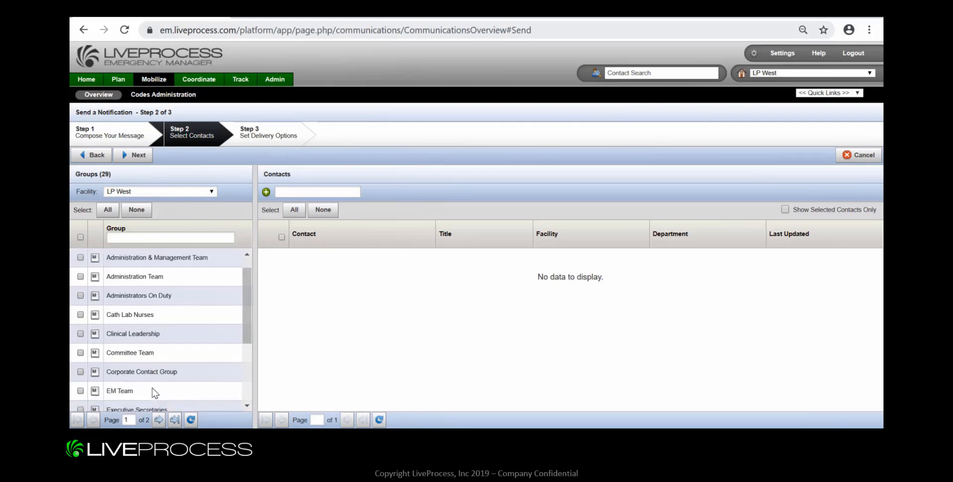
pyautogui.click(159, 420)
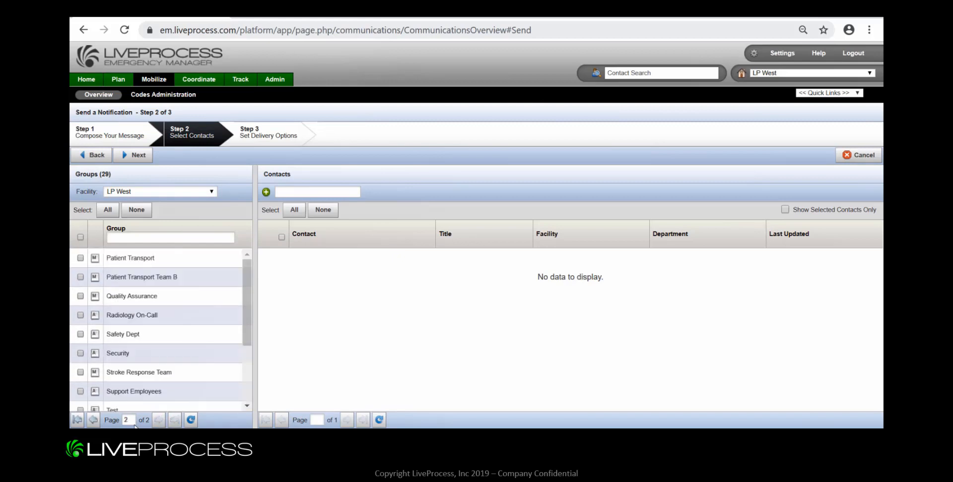
pyautogui.click(93, 421)
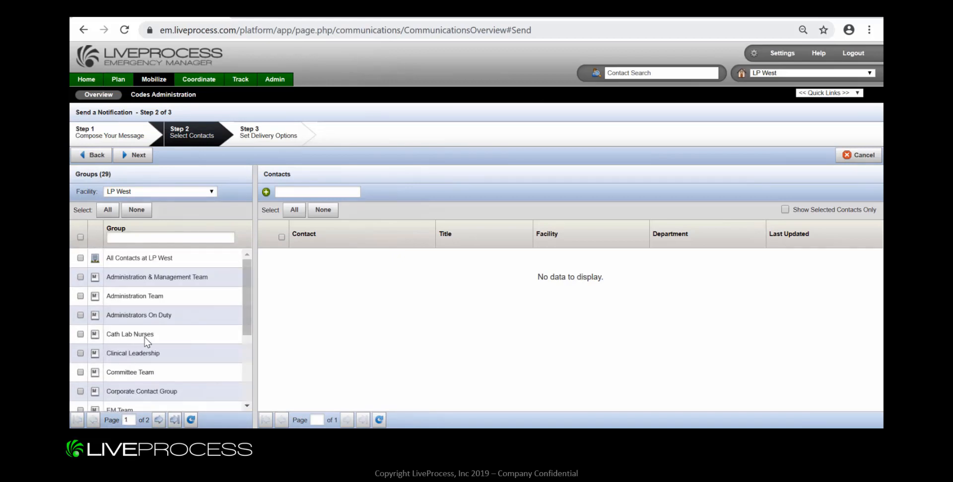
pyautogui.click(131, 237)
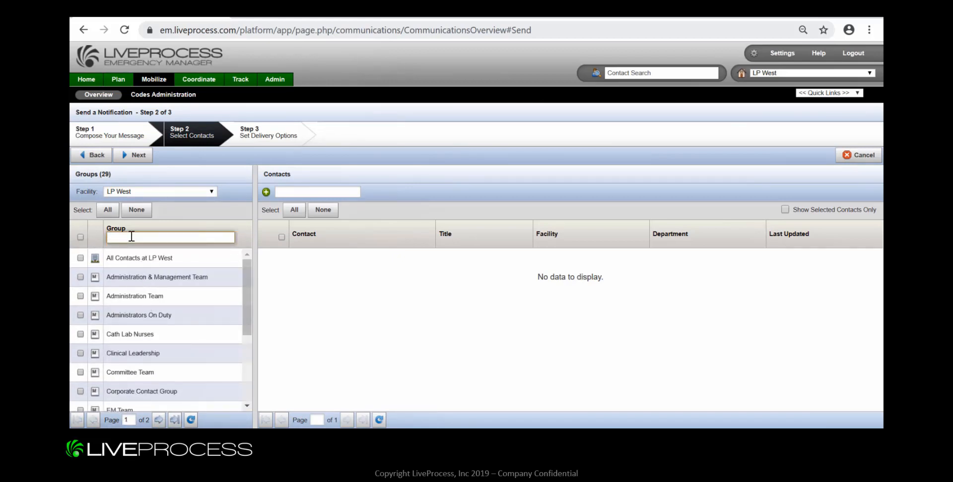
pyautogui.write('EM')
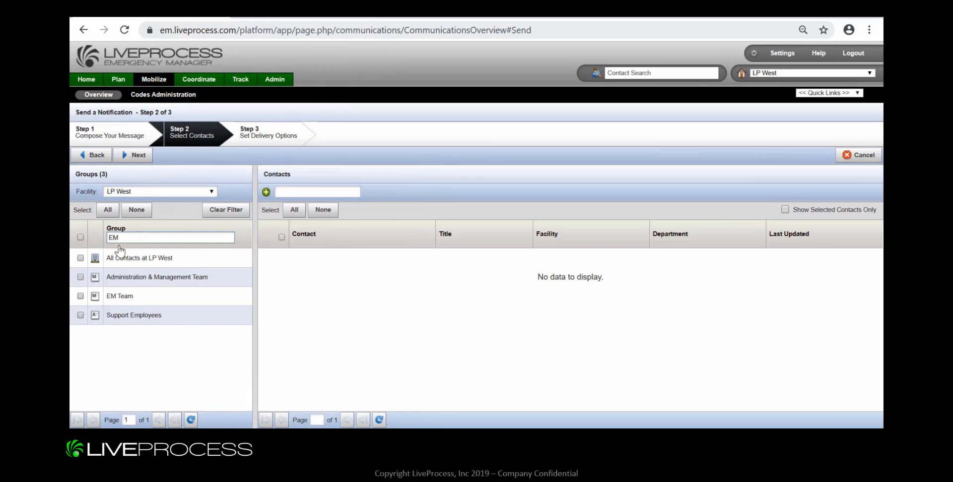
pyautogui.click(81, 296)
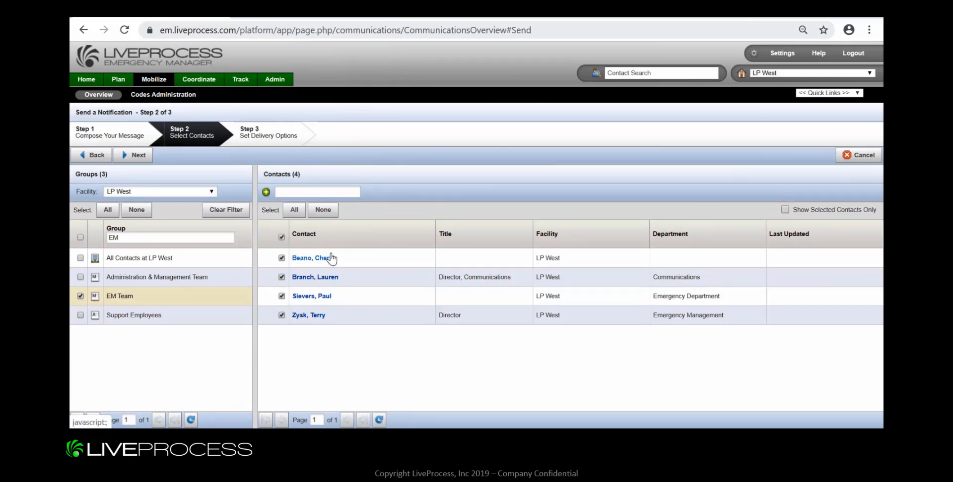
# Add three individual contacts to the recipients by searching their names, and deselect the last contact added.
pyautogui.click(282, 193)
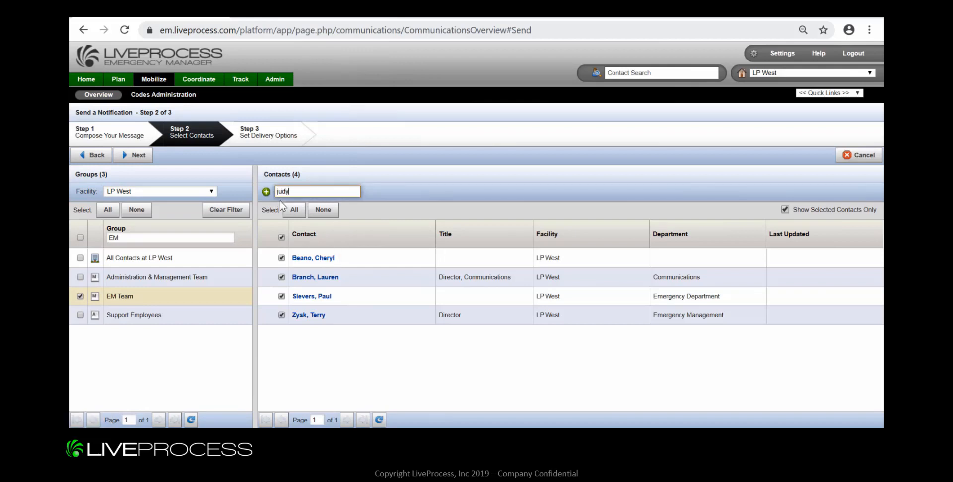
pyautogui.click(279, 200)
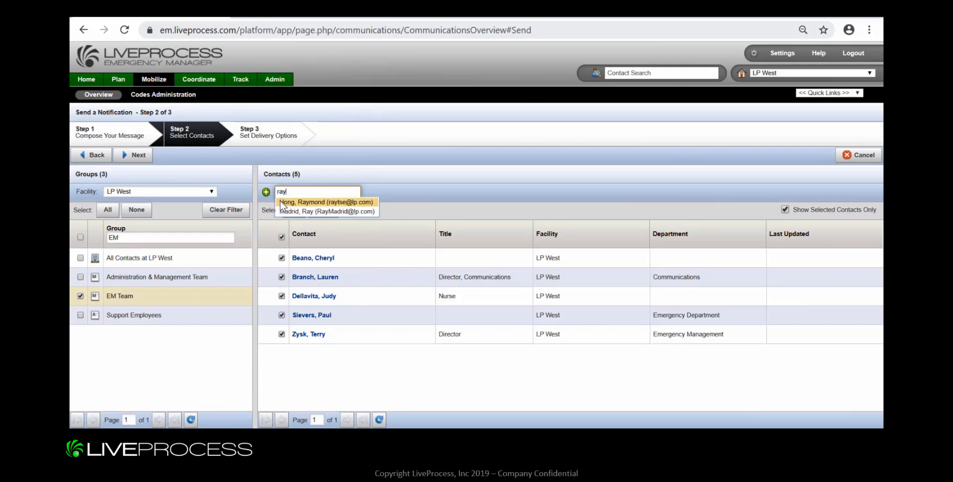
pyautogui.press('Down')
pyautogui.press('Up')
pyautogui.press('Return')
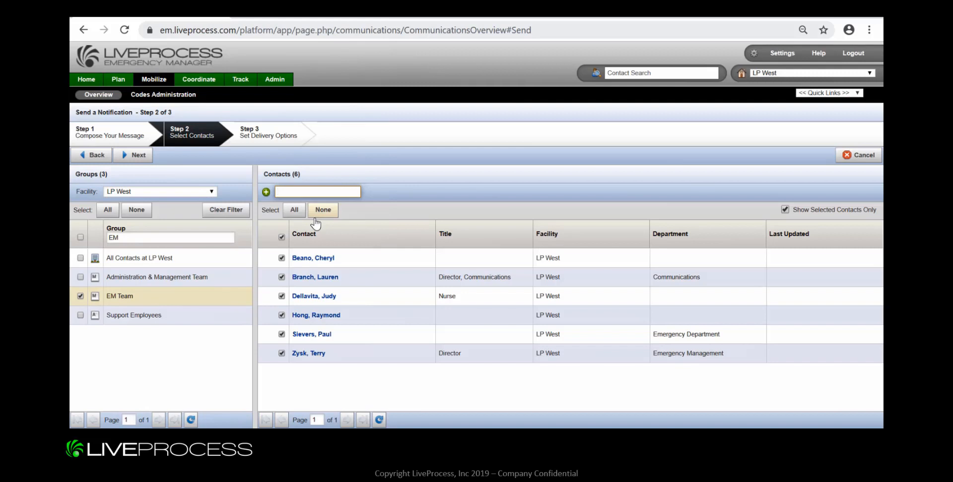
pyautogui.write('ray')
pyautogui.click(316, 221)
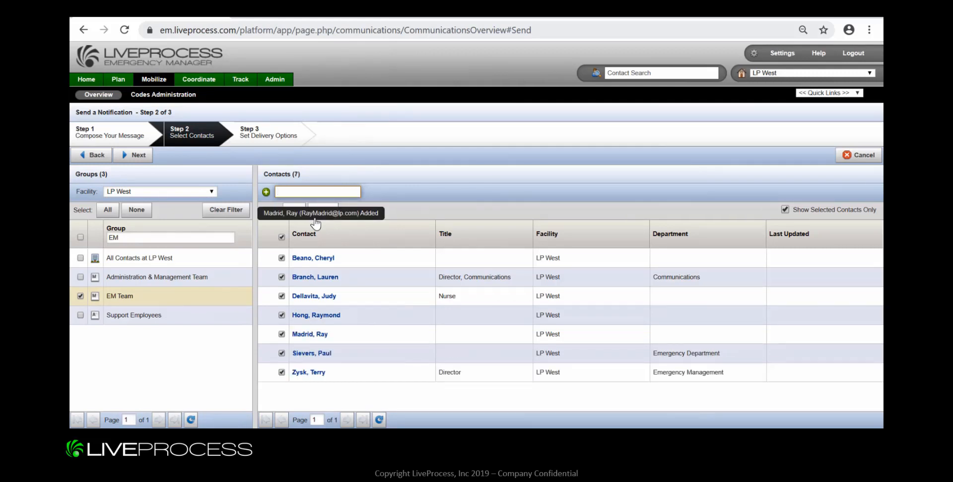
pyautogui.click(281, 334)
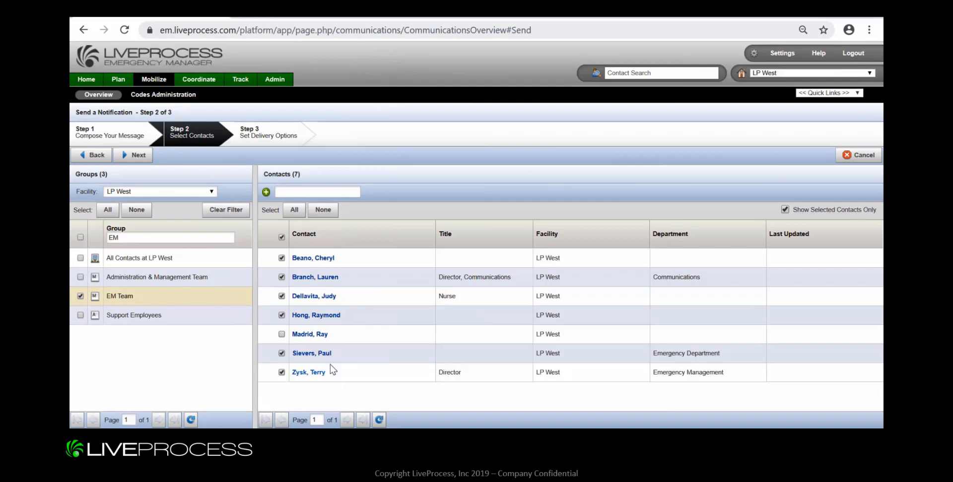
# Set delivery to specific devices with only Email and Mobile Phone Text (SMS) selected, and send the notification.
pyautogui.click(138, 155)
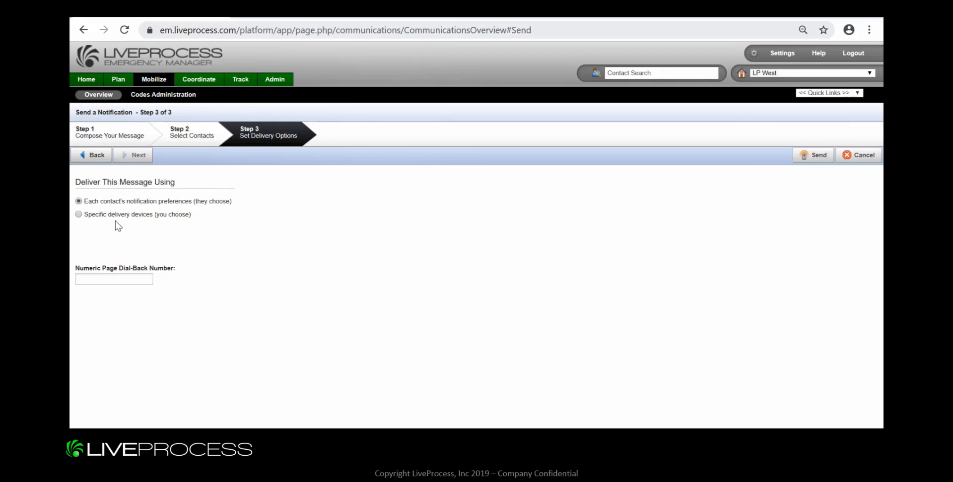
pyautogui.click(78, 215)
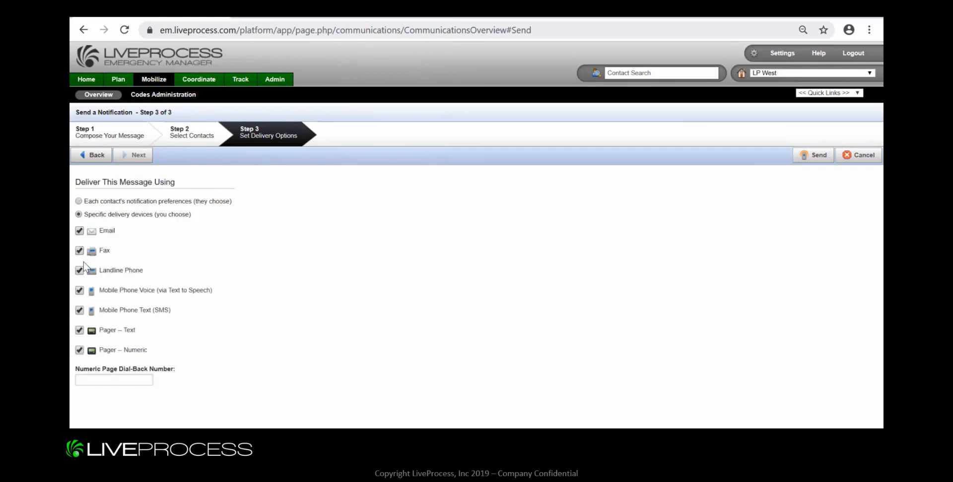
pyautogui.click(80, 331)
pyautogui.click(78, 292)
pyautogui.click(79, 271)
pyautogui.click(812, 156)
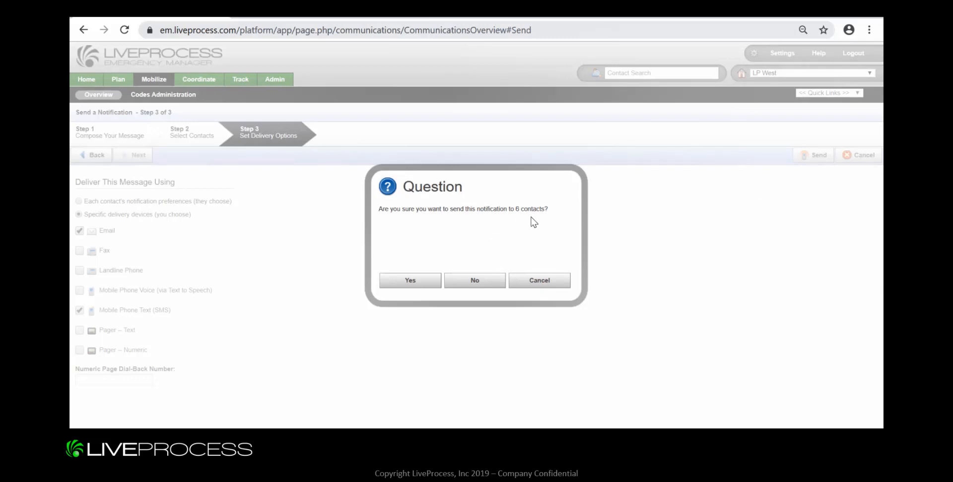
pyautogui.click(408, 282)
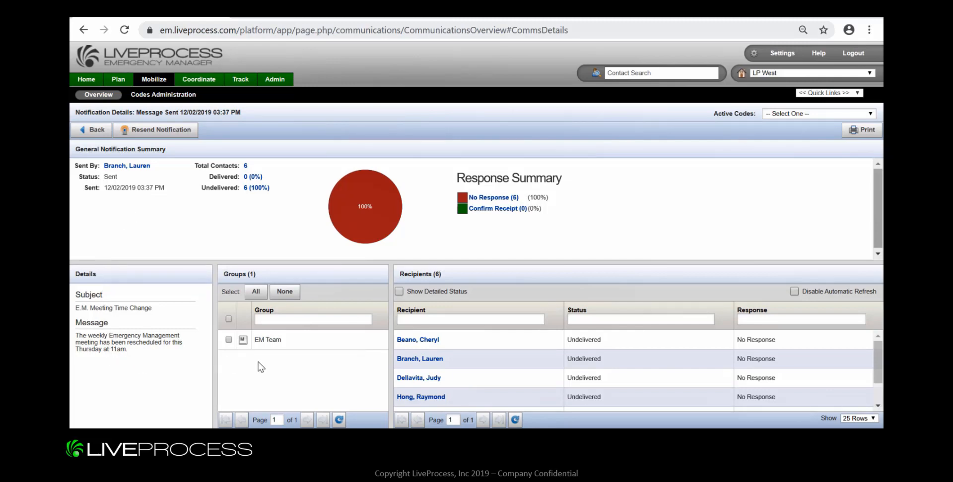
# Refresh the recipients list and review each recipient's delivery and response, including the detailed status.
pyautogui.click(516, 420)
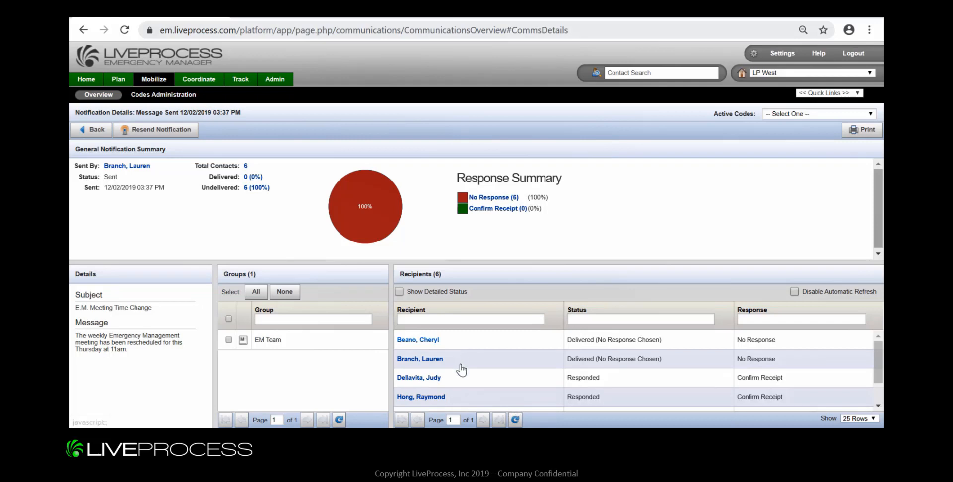
pyautogui.scroll(-2, 459, 389)
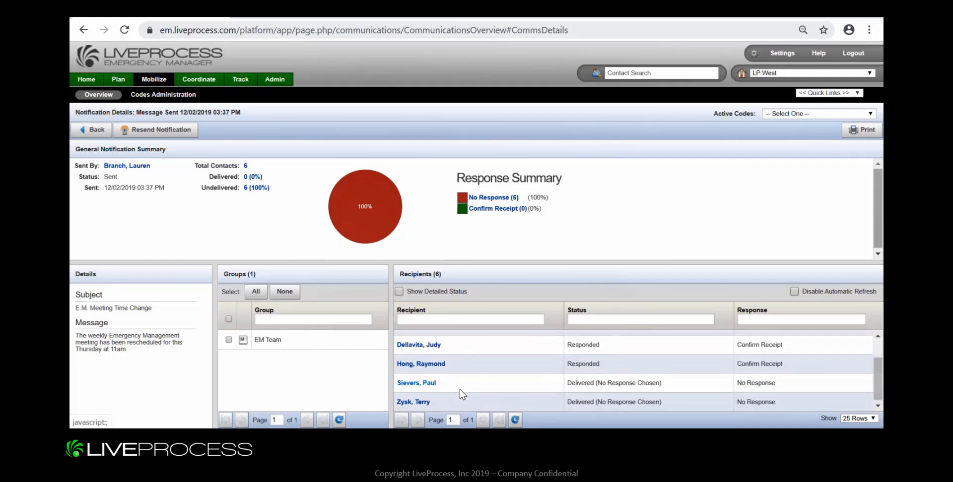
pyautogui.scroll(2, 460, 389)
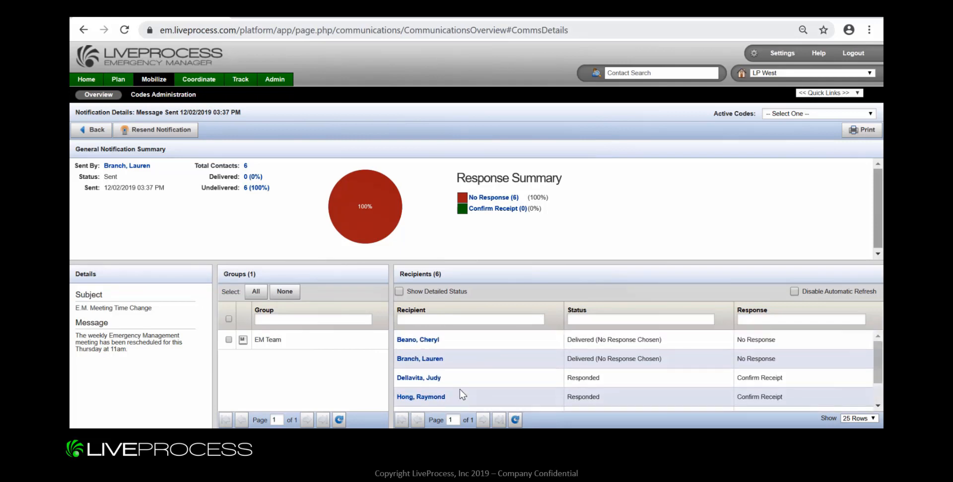
pyautogui.click(399, 291)
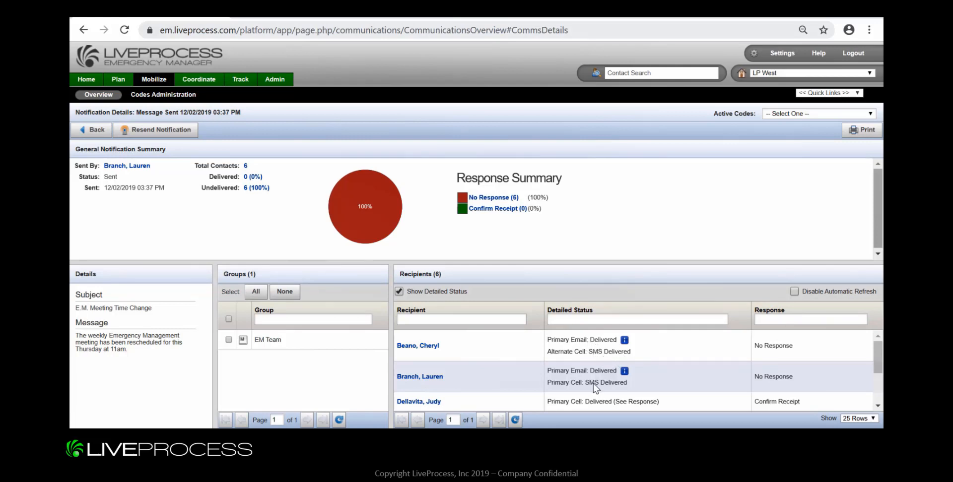
pyautogui.scroll(-1, 594, 383)
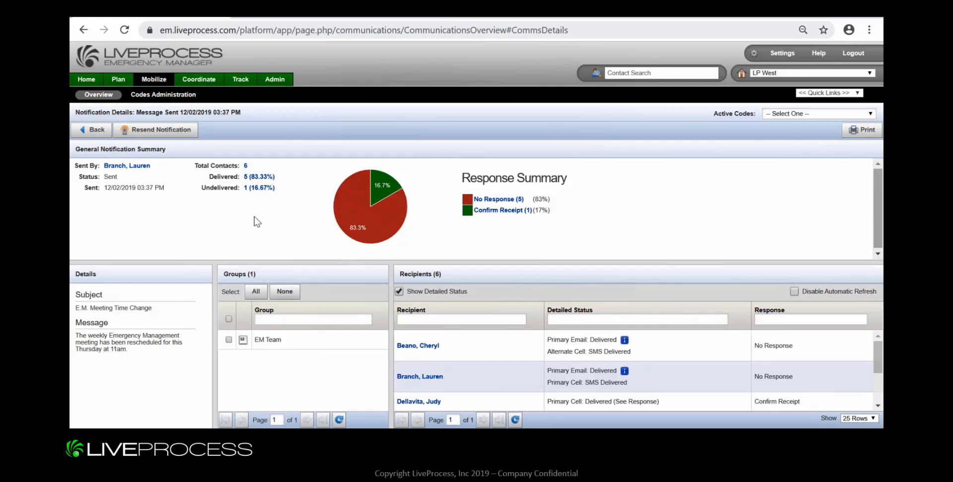
# Check the recipient choices for resending the notification and the file formats available for the Notification Details Report.
pyautogui.click(158, 136)
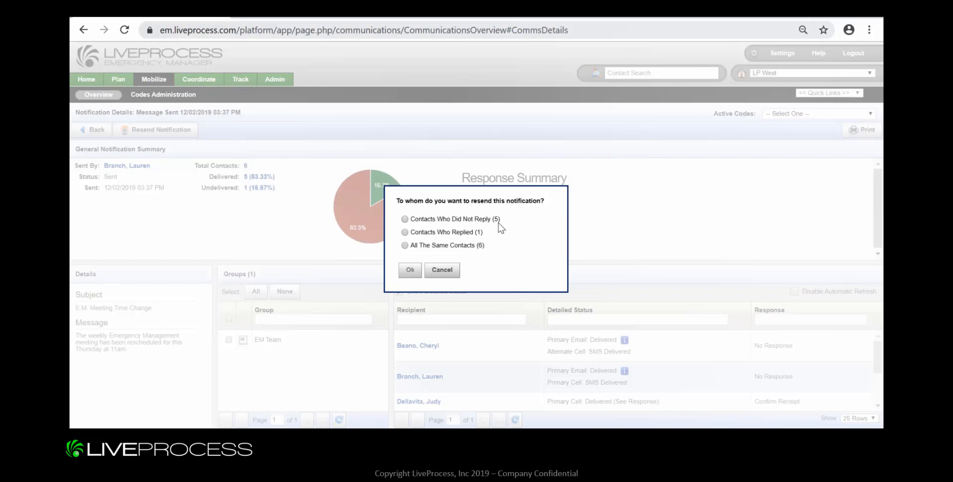
pyautogui.click(448, 271)
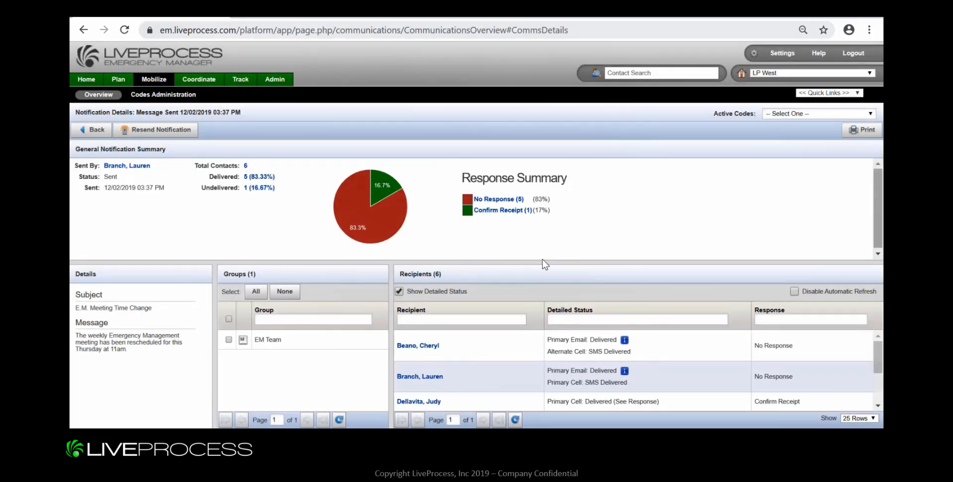
pyautogui.click(862, 132)
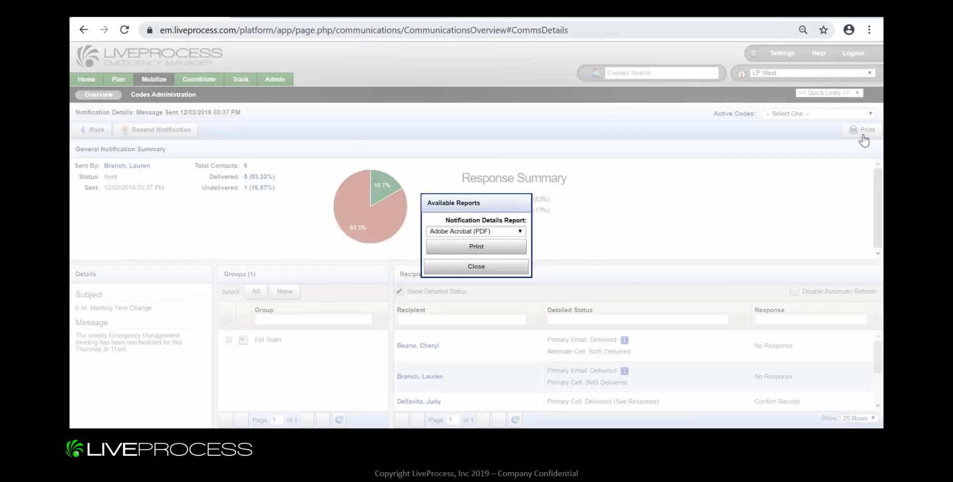
pyautogui.click(519, 232)
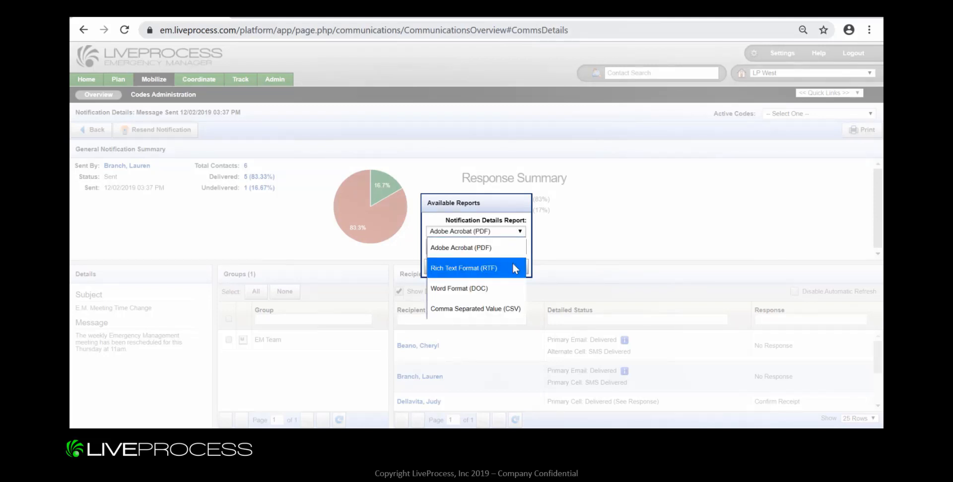
pyautogui.click(510, 310)
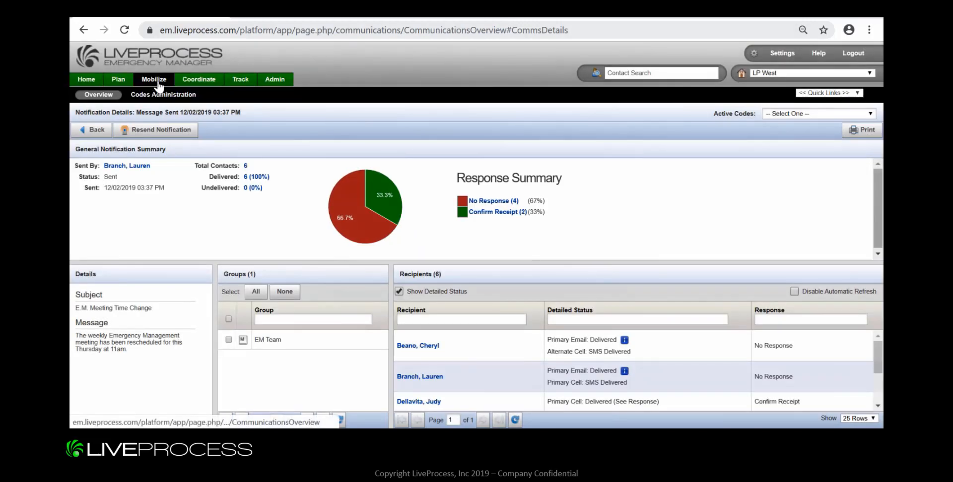
# Return to the communications overview and review the E.M. Meeting Time Change entry among the prior communications.
pyautogui.click(158, 83)
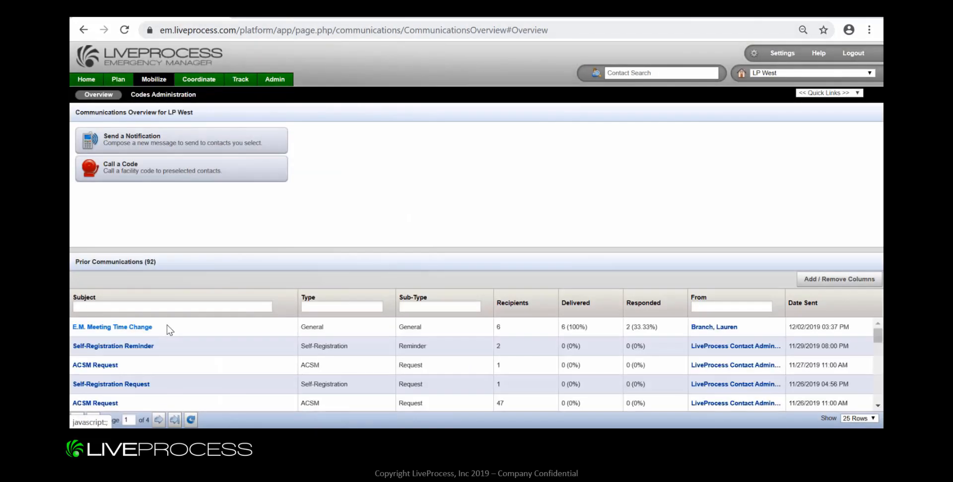
pyautogui.scroll(-1, 167, 326)
pyautogui.scroll(1, 167, 326)
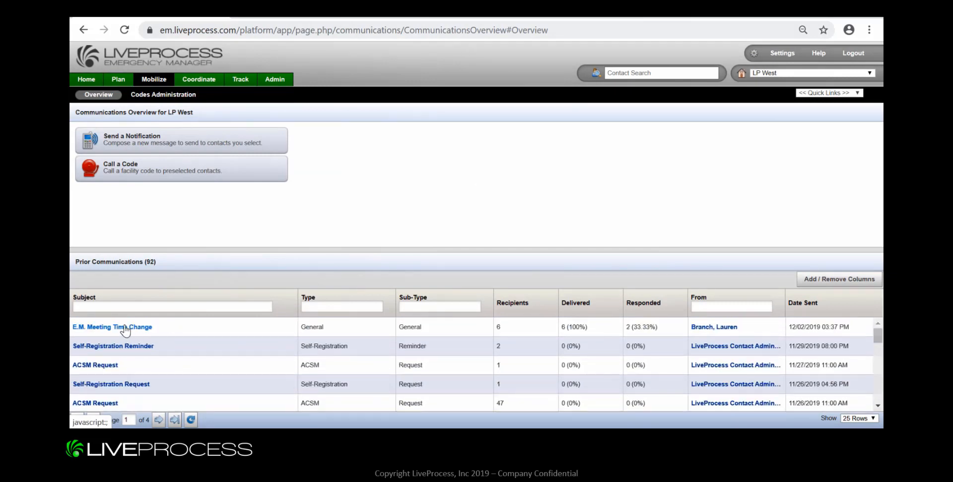